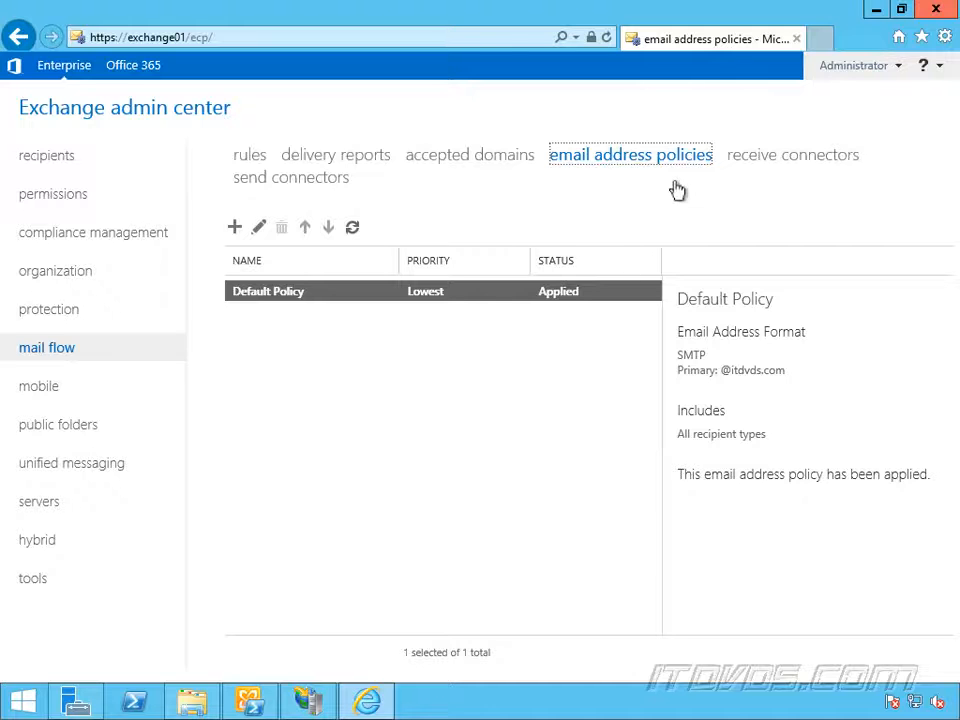
Add an authoritative accepted domain with both its name and domain set to az.itdvds.com.
click(491, 160)
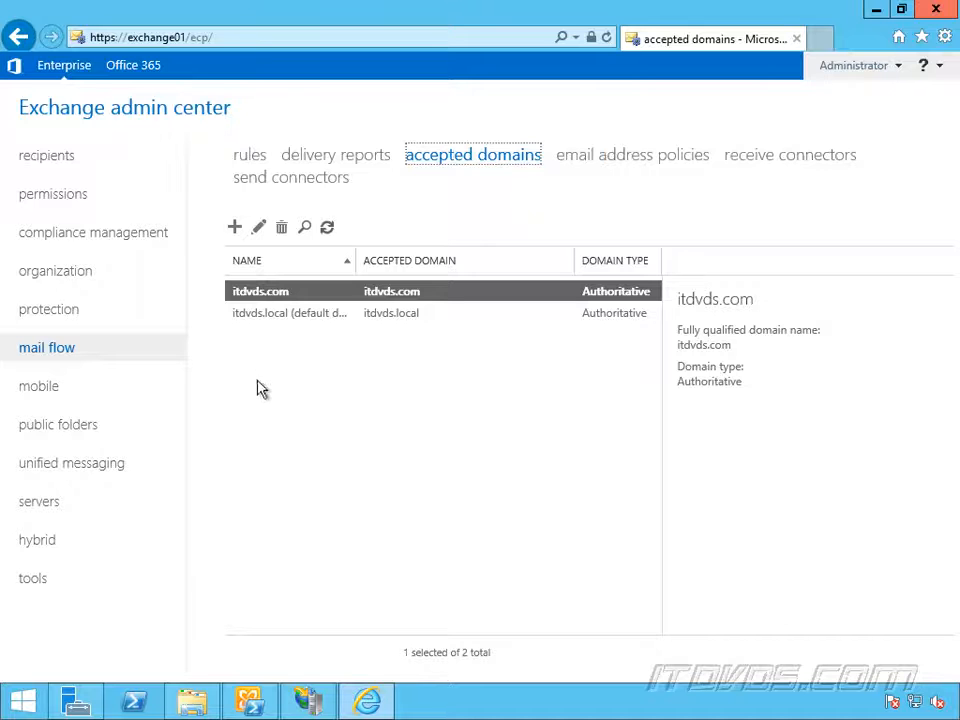
click(234, 227)
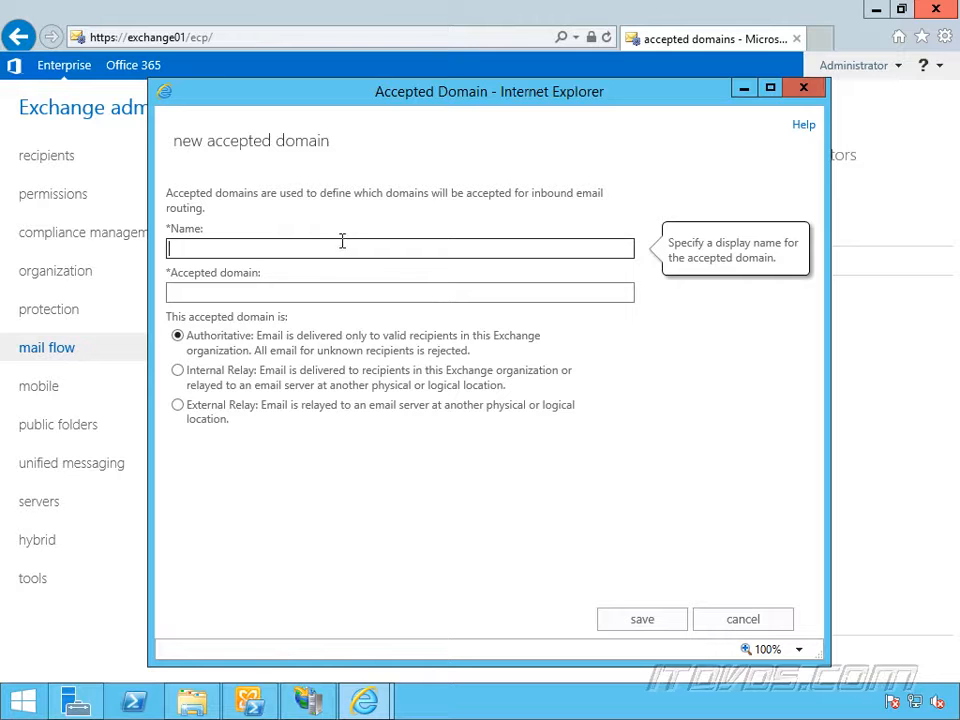
text(az.itdvds.com)
key(Tab)
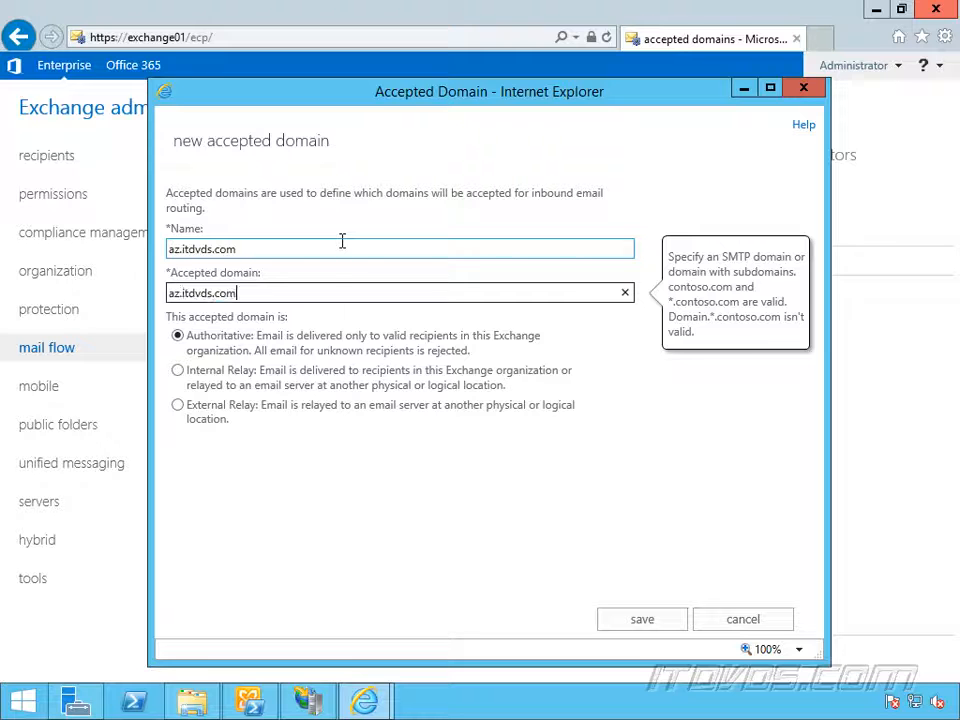
click(641, 621)
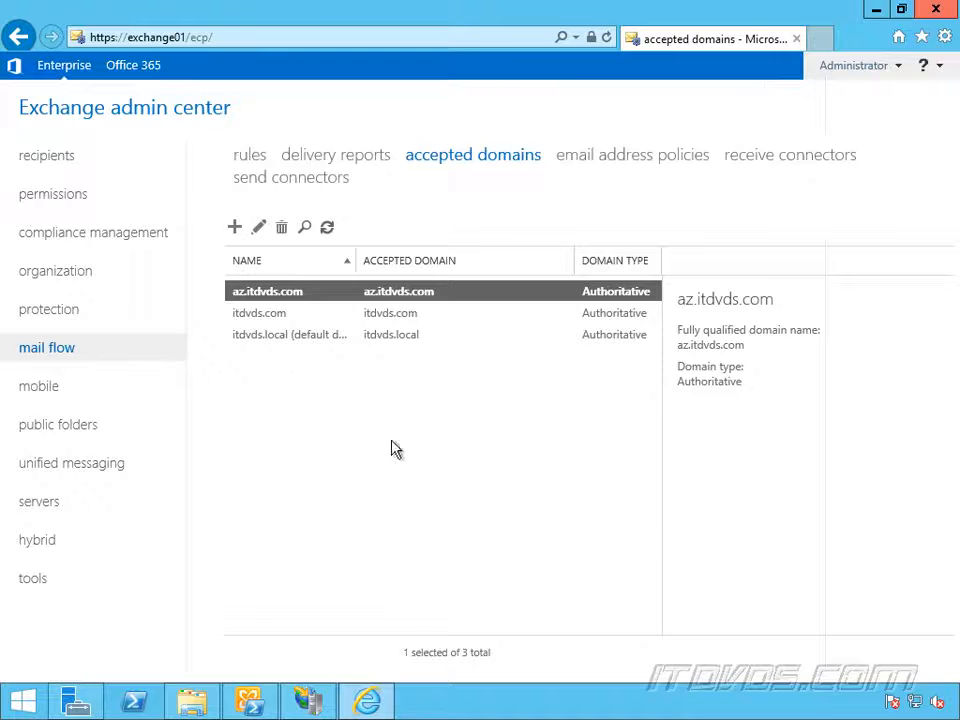
Start a new email address policy named AZ Email Policy with an alias address format on the az.itdvds.com domain.
click(610, 163)
click(234, 229)
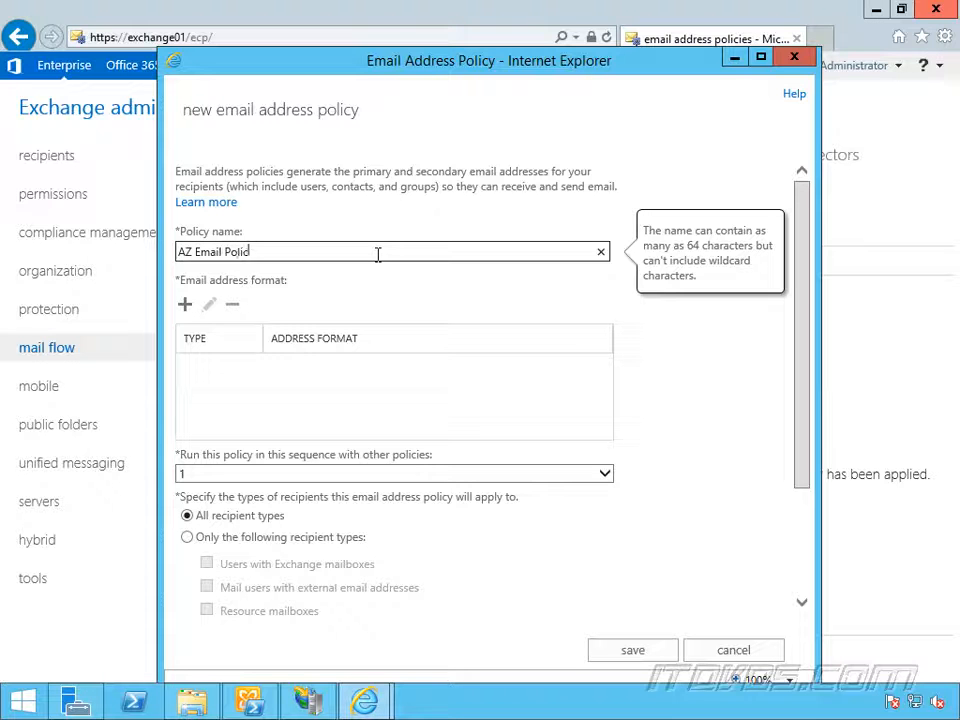
click(184, 305)
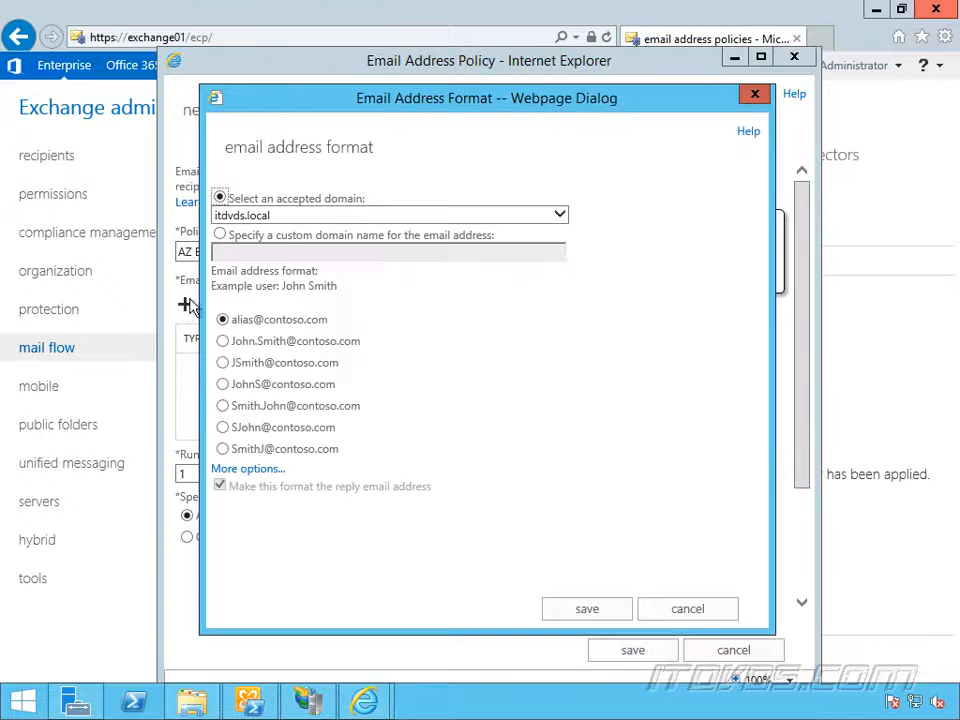
click(371, 216)
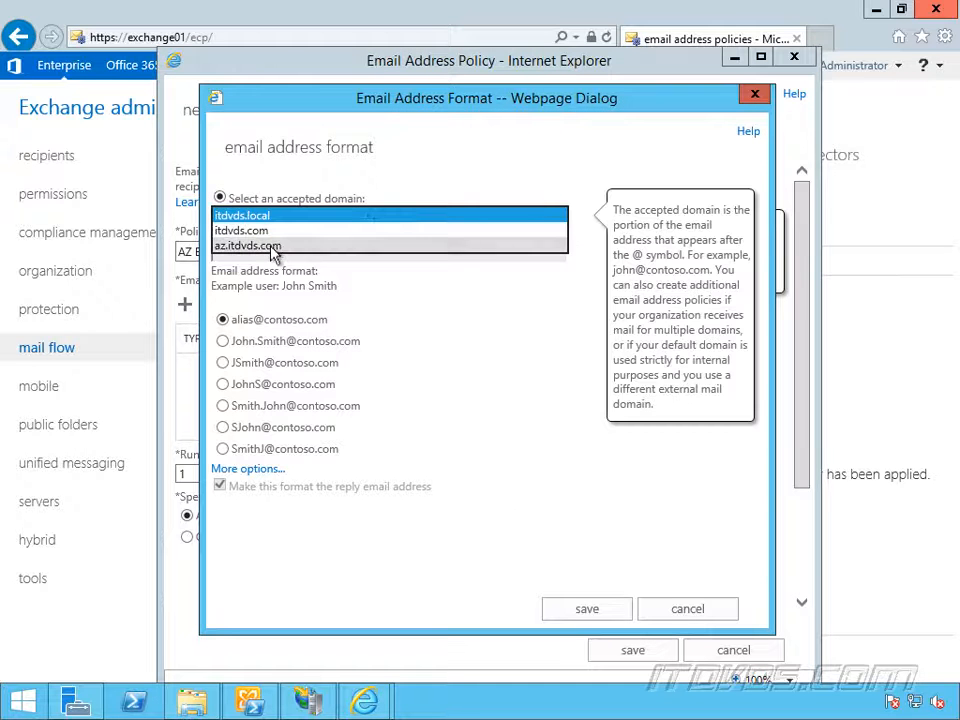
click(266, 246)
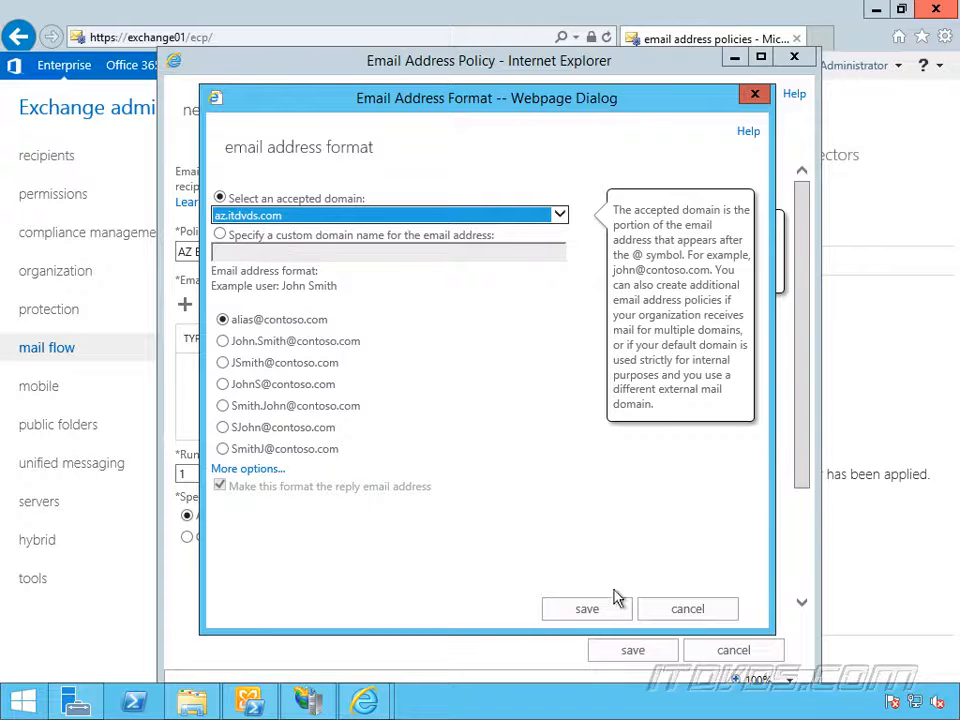
click(587, 609)
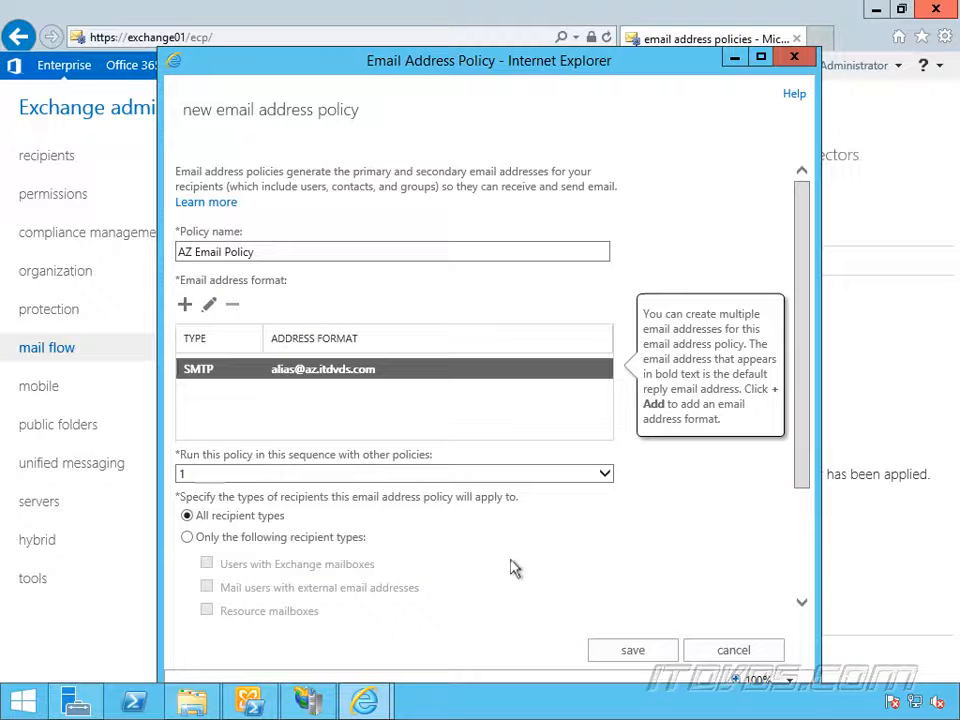
Limit the new policy's recipient types to users with Exchange mailboxes only.
drag(801, 467, 808, 598)
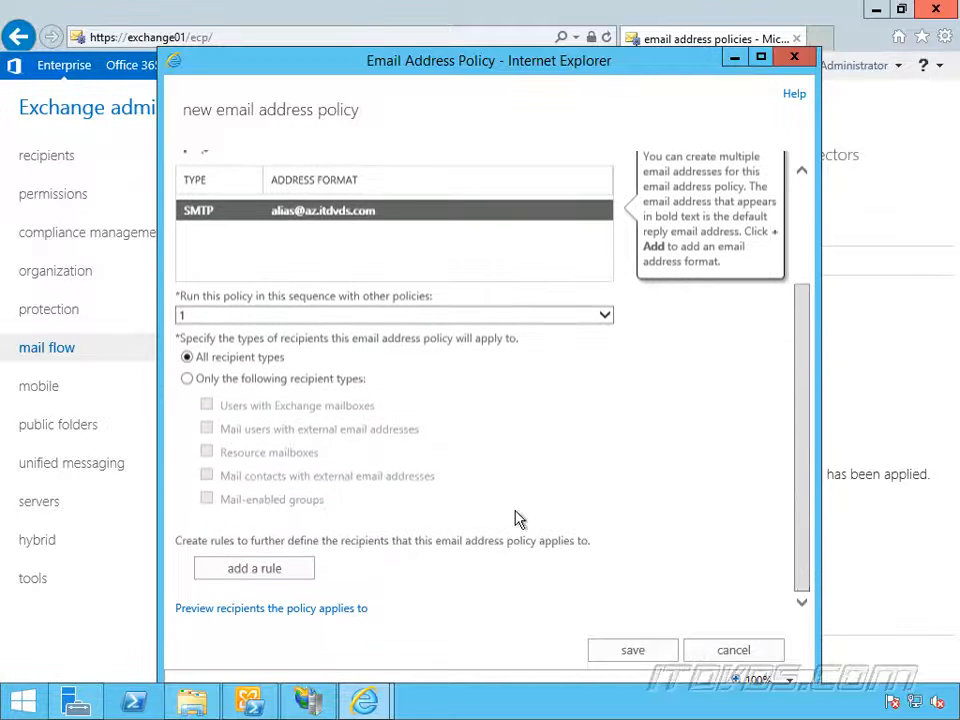
click(188, 380)
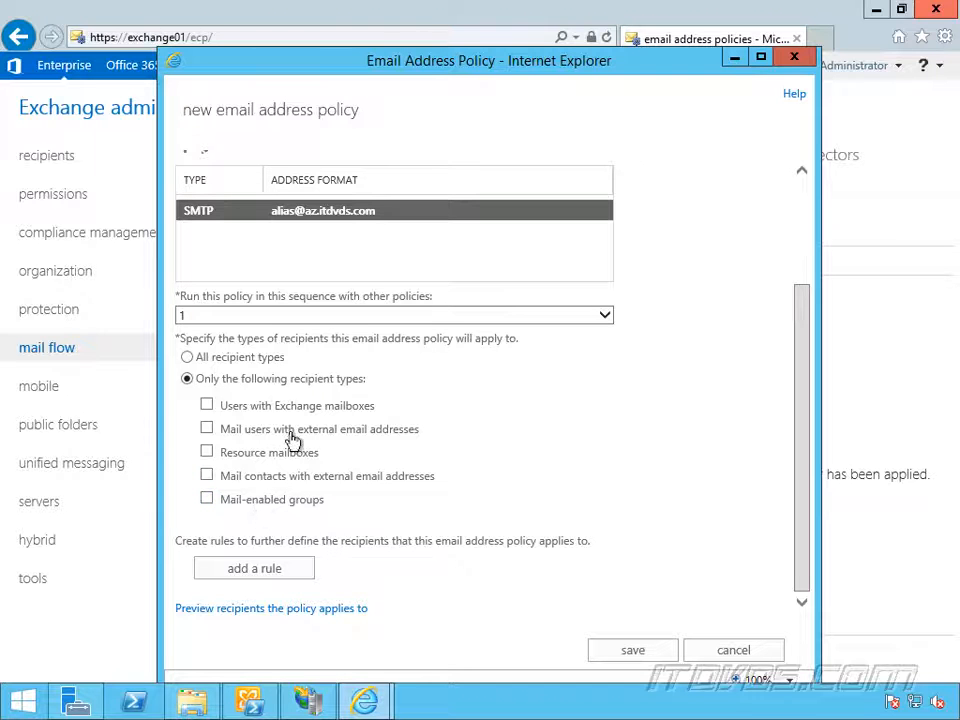
click(207, 406)
Add a recipient rule to the policy that matches the state or province AZ.
click(280, 575)
click(238, 567)
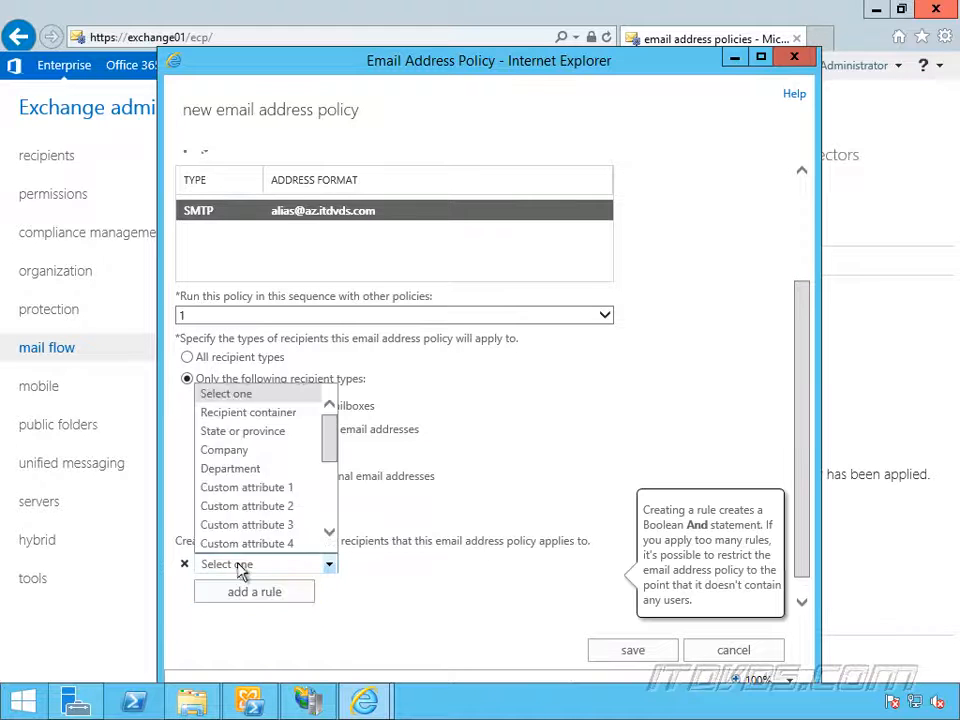
click(256, 436)
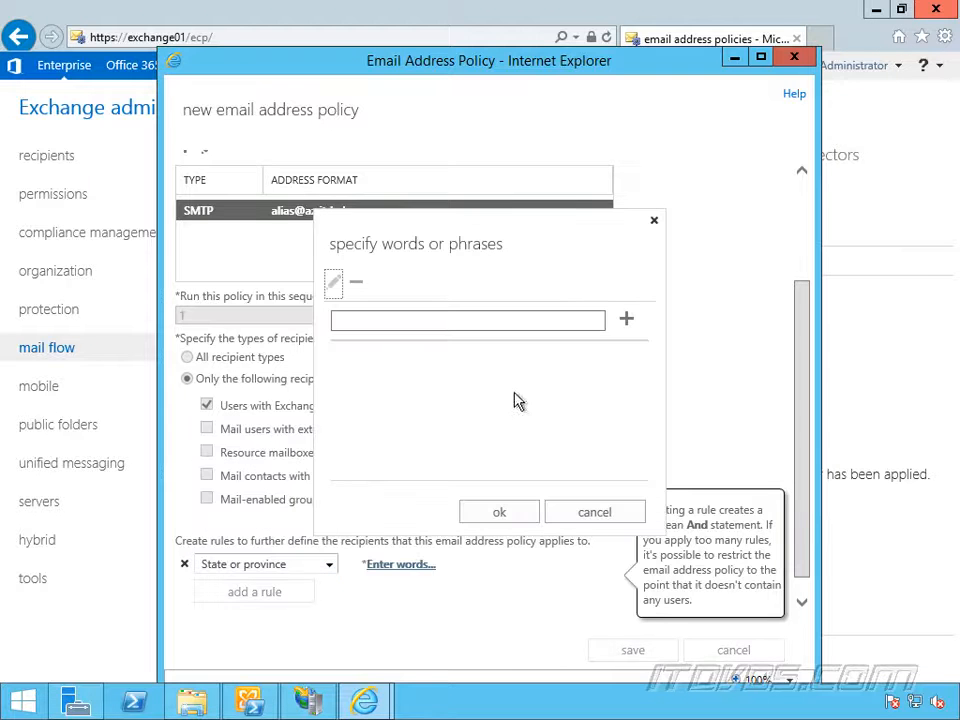
click(544, 320)
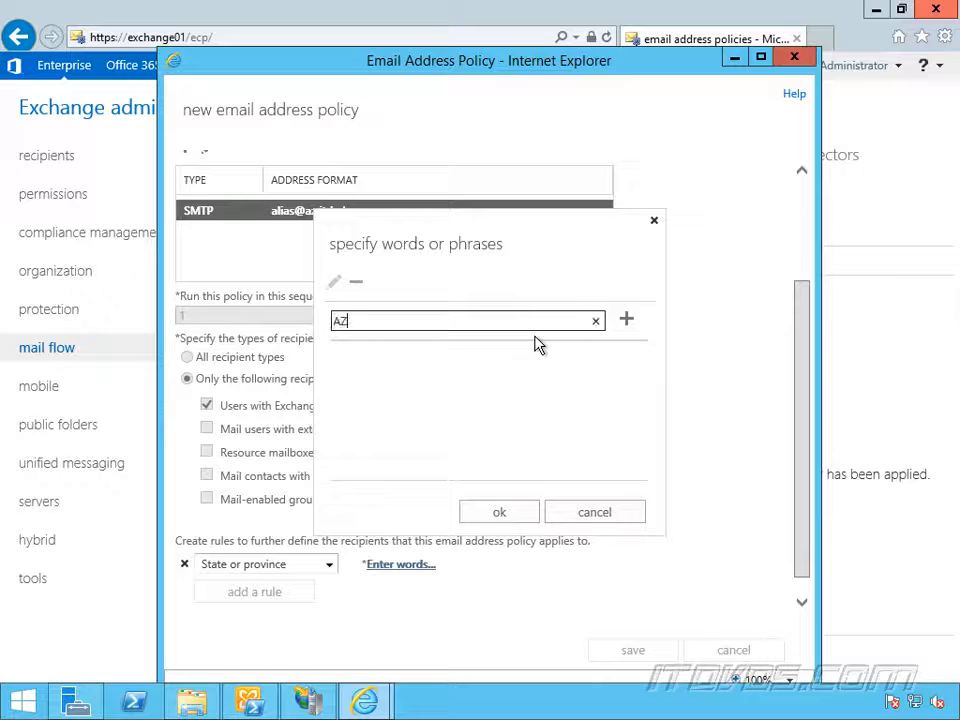
click(627, 320)
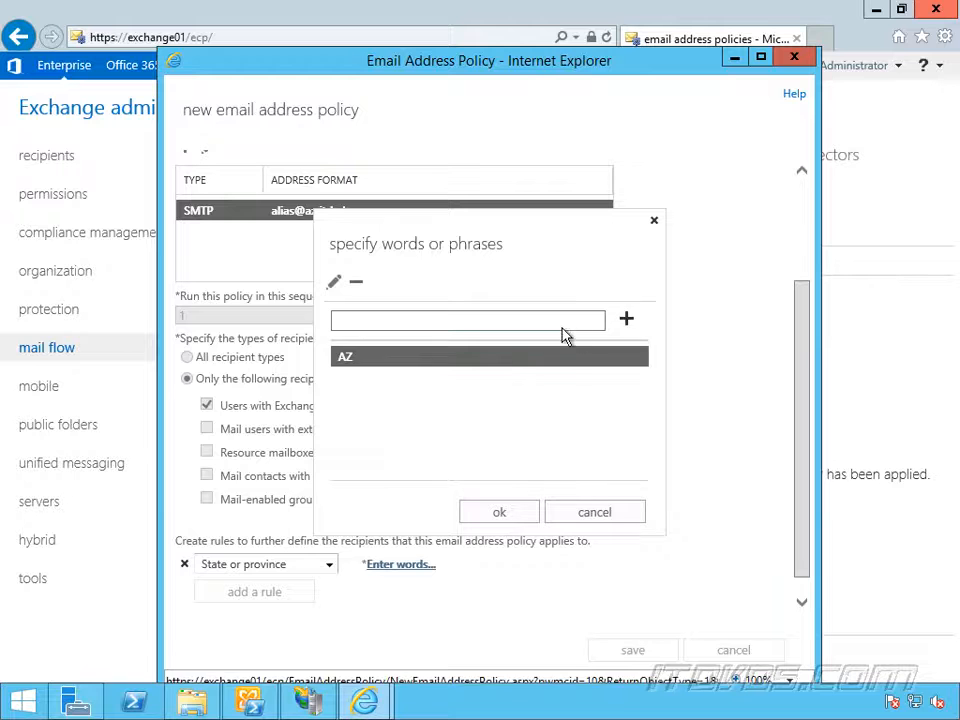
click(512, 513)
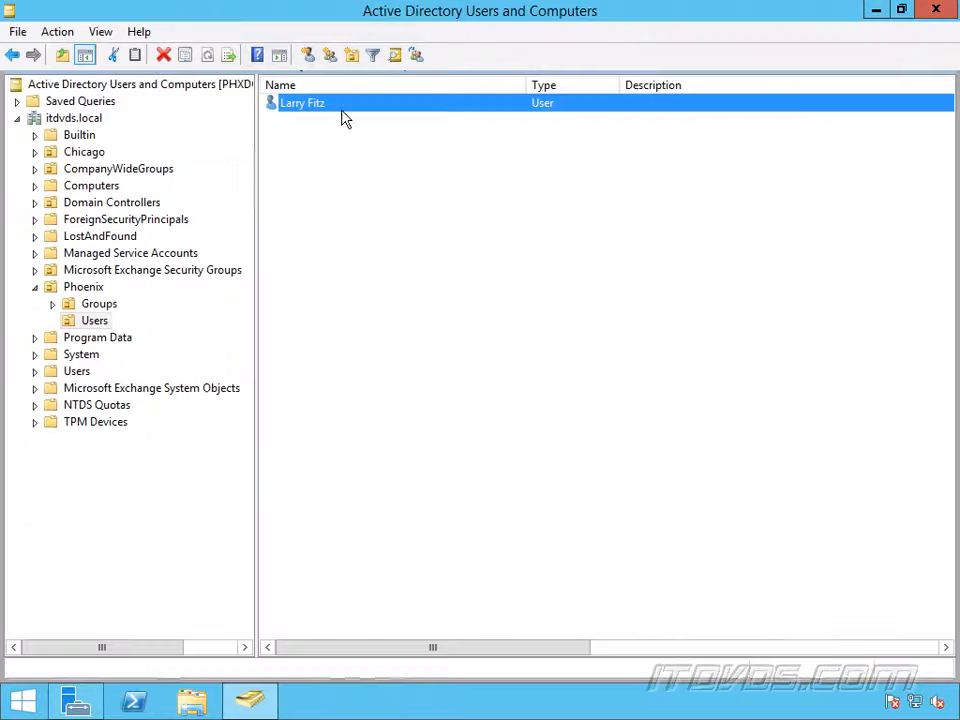
In Active Directory Users and Computers, check the state/province in the Phoenix user's address properties, and close them without changes.
double_click(307, 110)
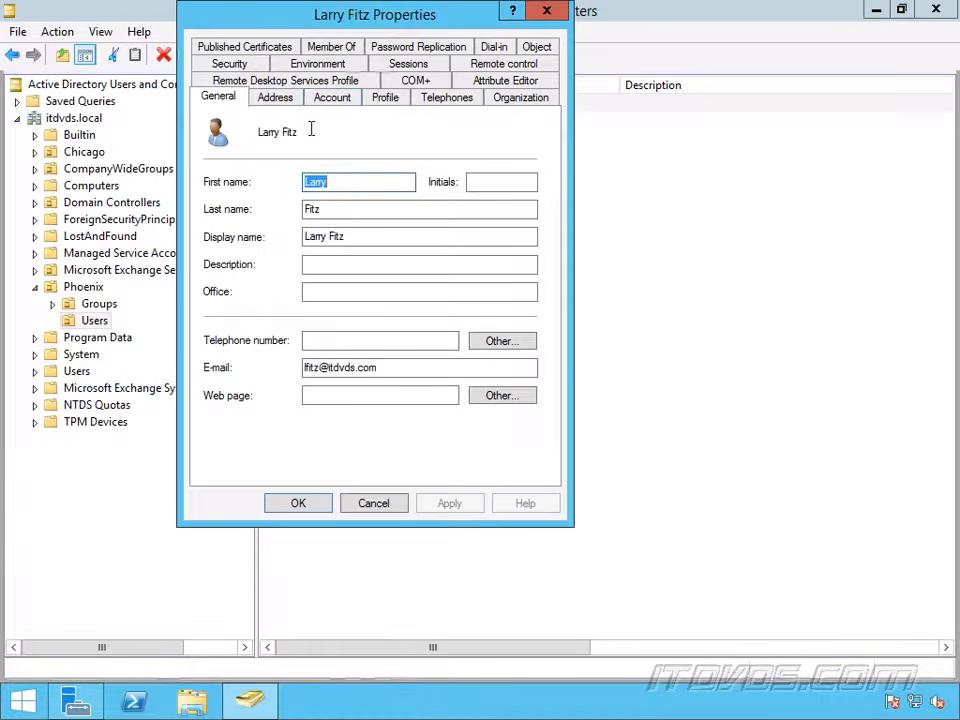
click(288, 102)
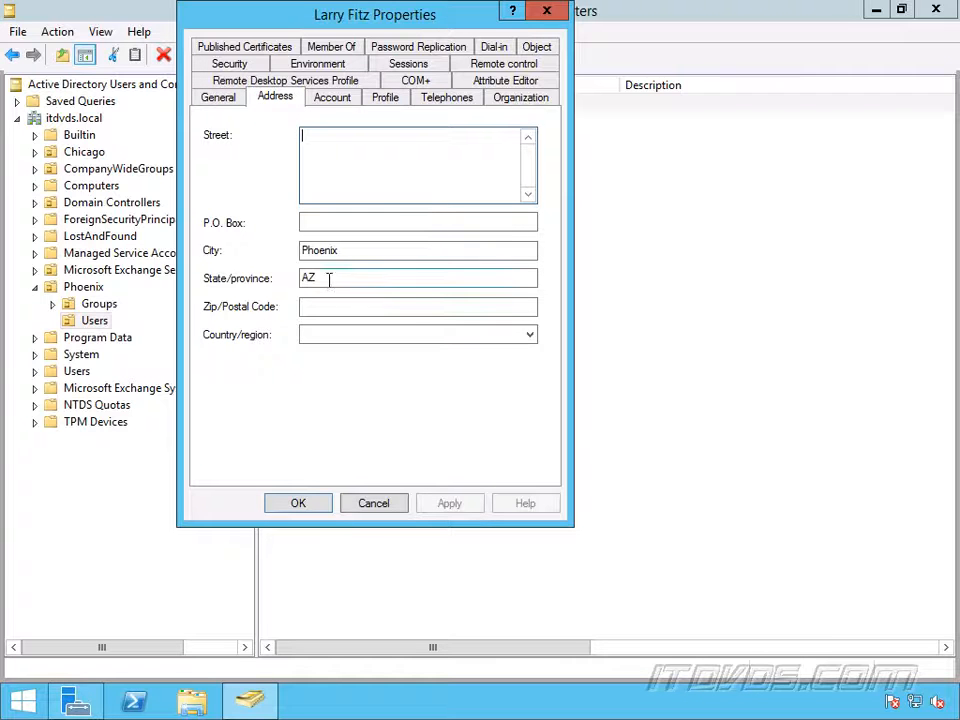
click(377, 504)
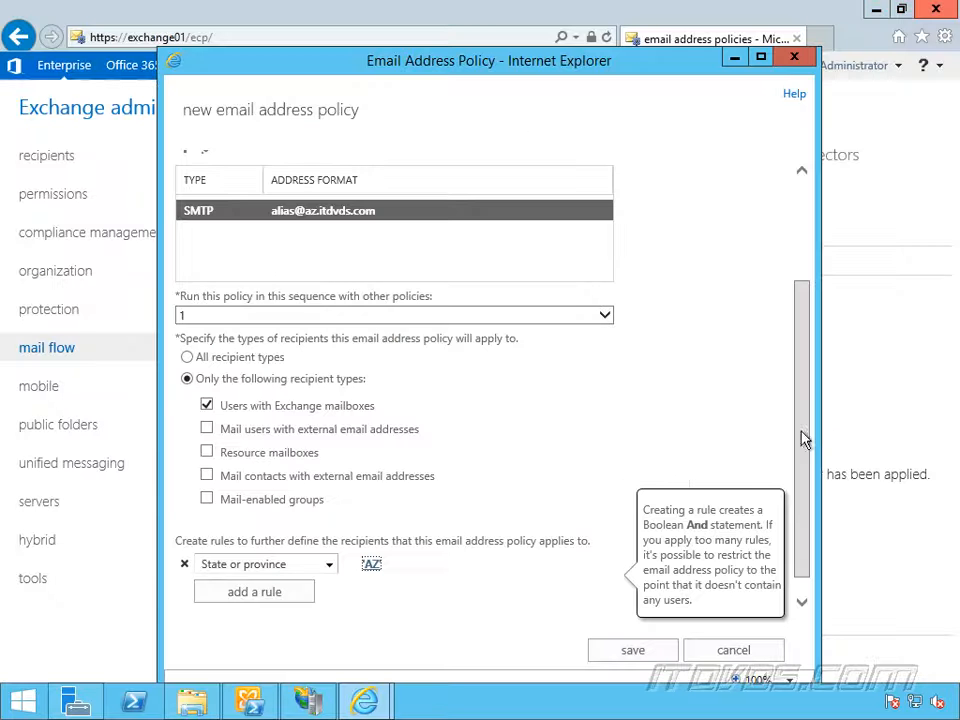
Back in the Exchange admin center, preview the recipients the new policy applies to, and close the preview.
scroll(806, 446, down, 1)
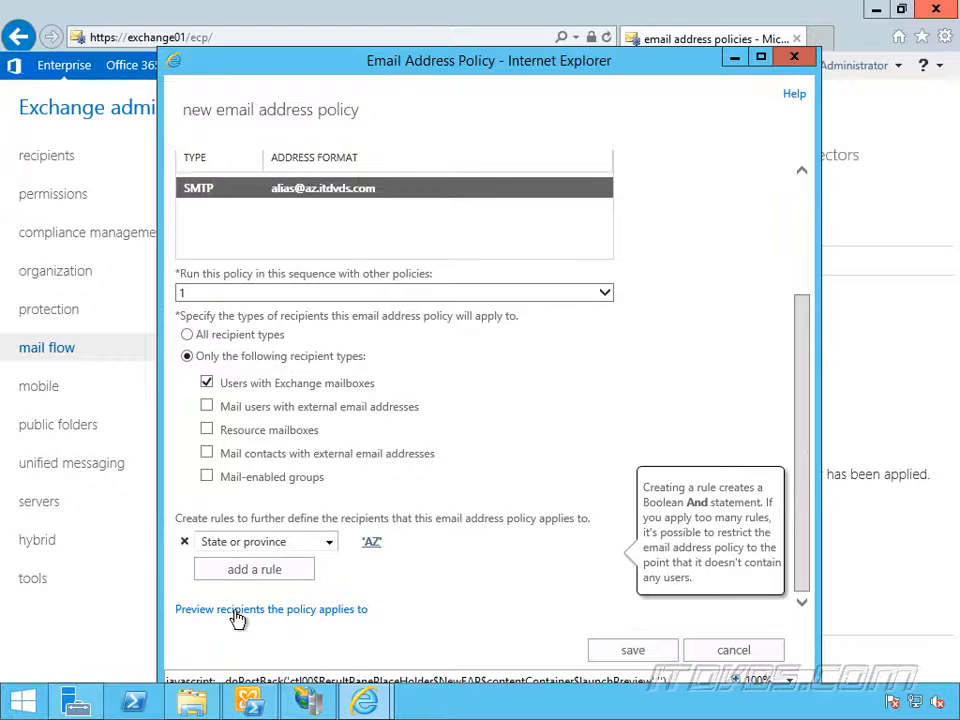
click(237, 615)
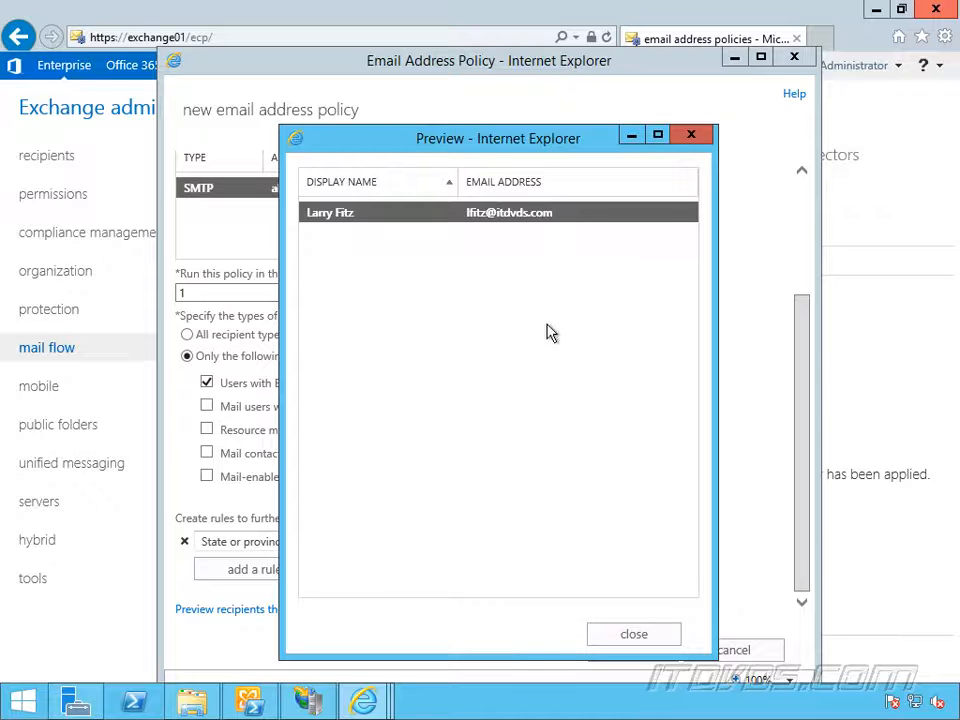
click(691, 136)
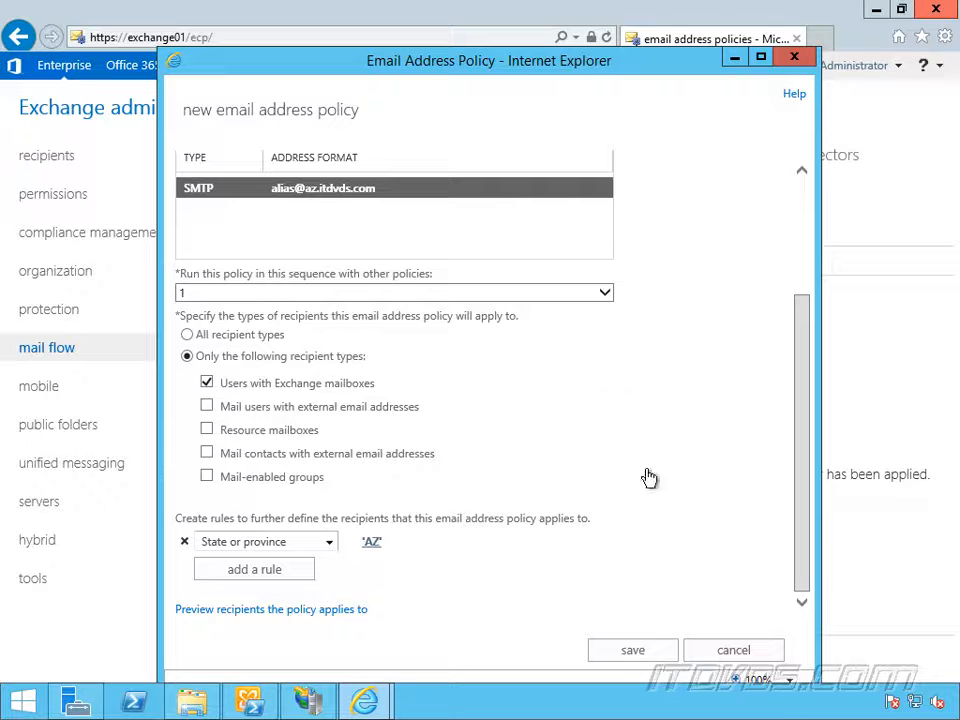
Save the new email address policy and apply AZ Email Policy to its recipients.
click(650, 659)
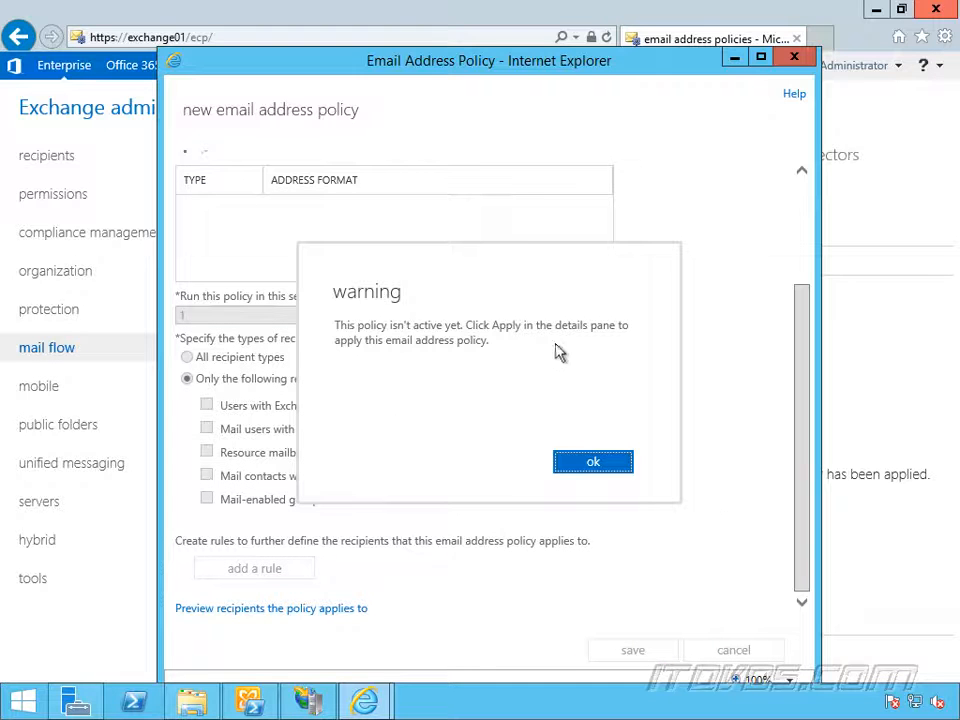
click(603, 463)
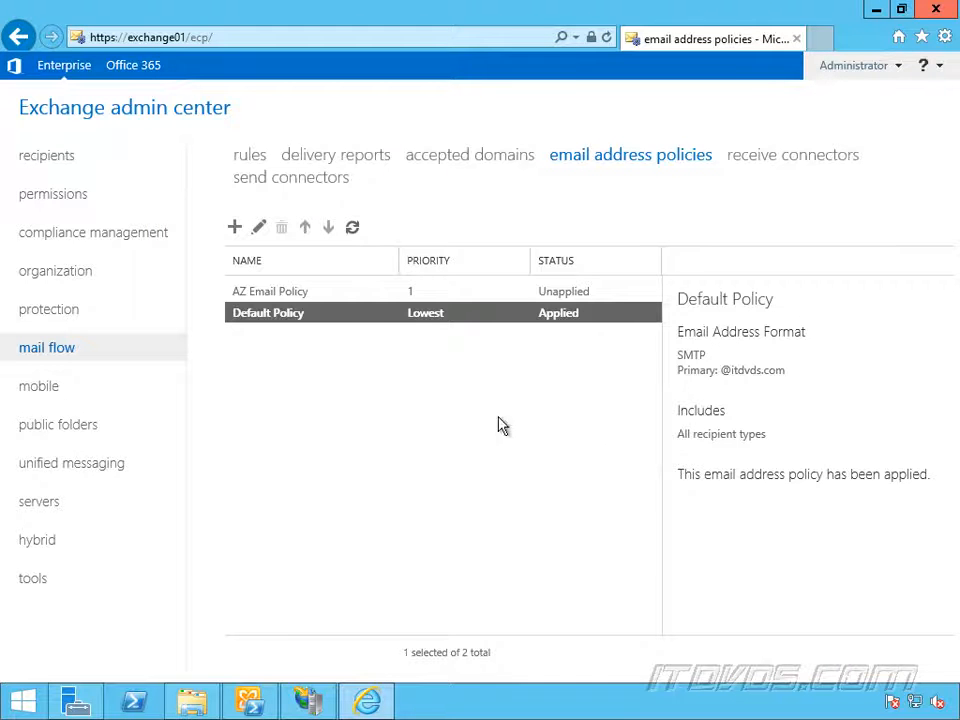
click(351, 296)
click(684, 548)
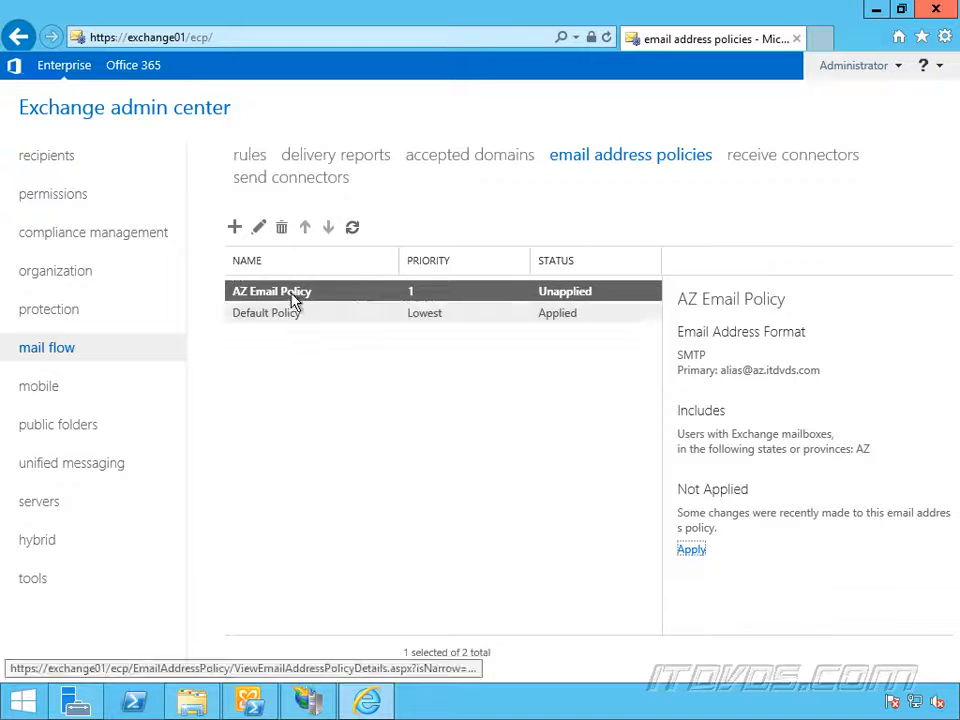
click(692, 551)
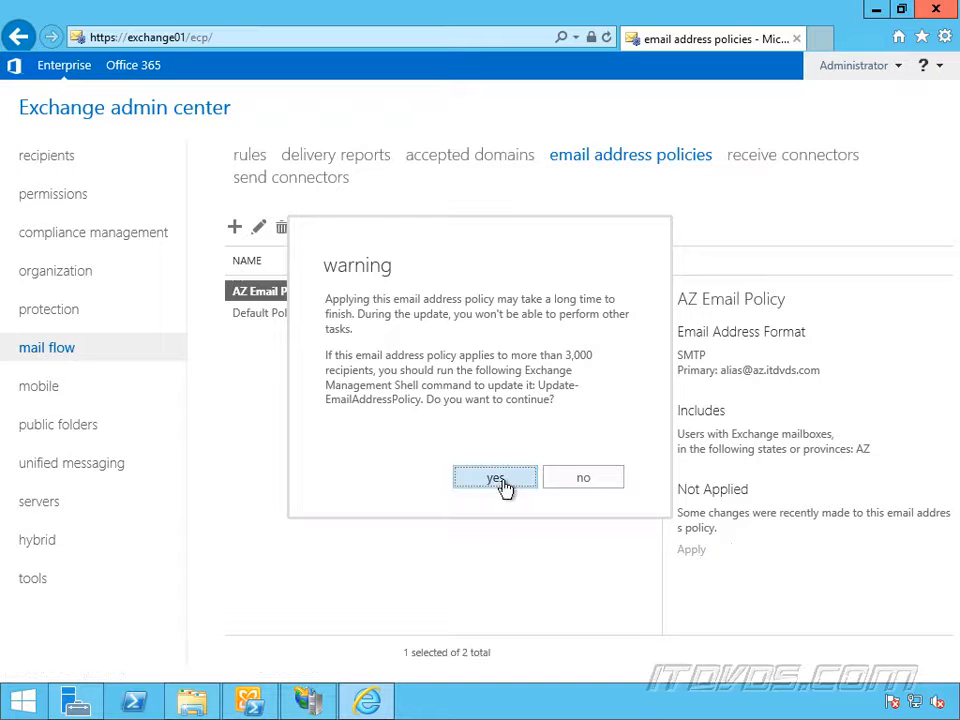
click(506, 486)
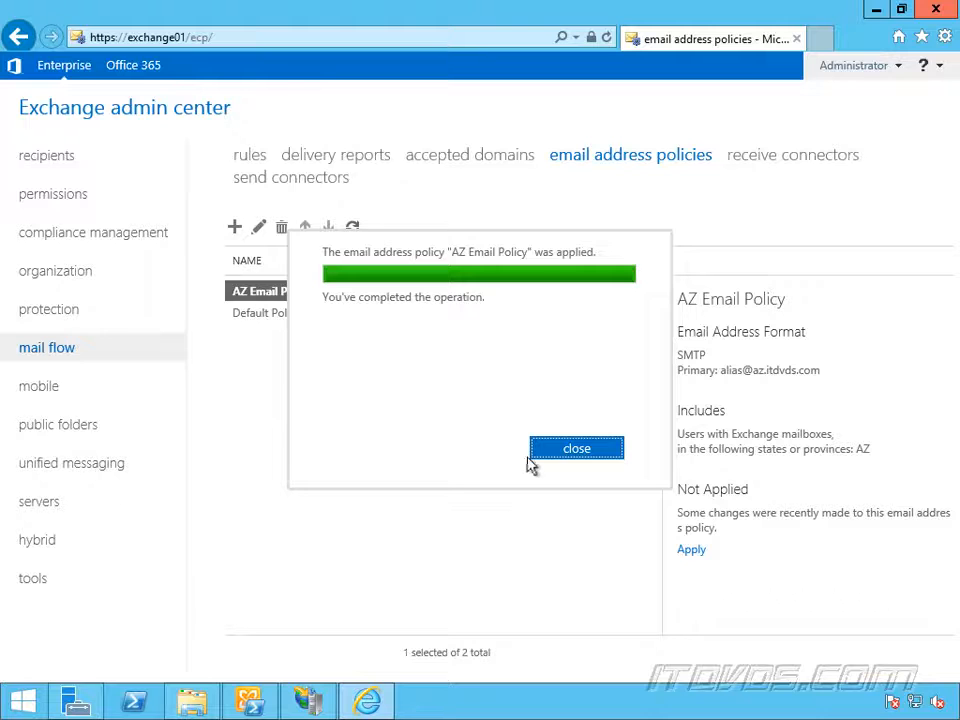
click(566, 452)
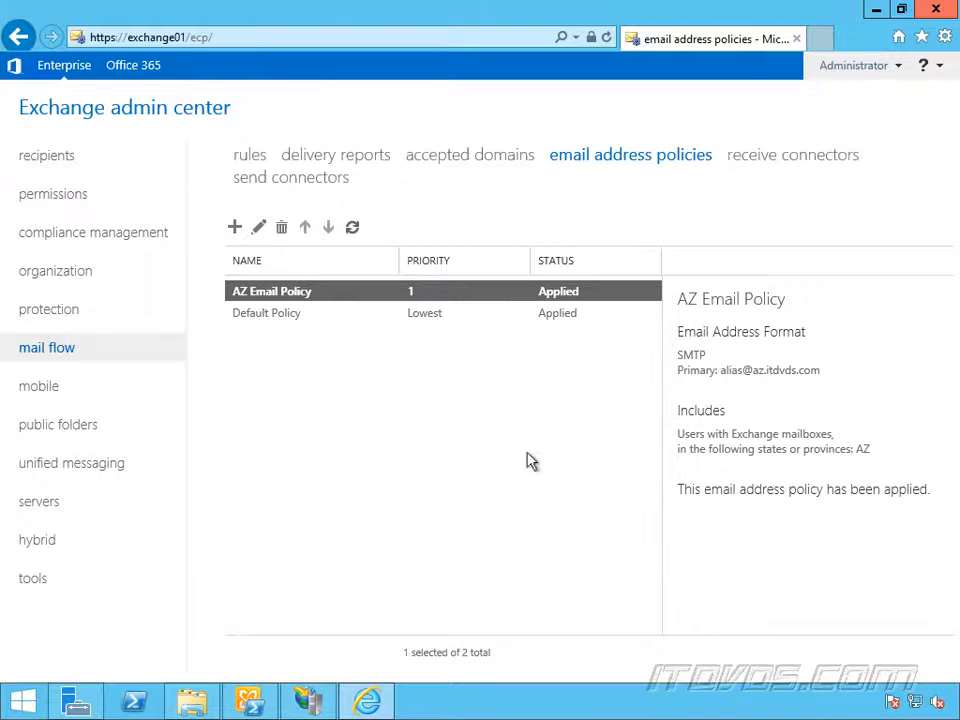
Open the non-administrator user's mailbox among the recipients and examine its primary and secondary email addresses.
click(52, 163)
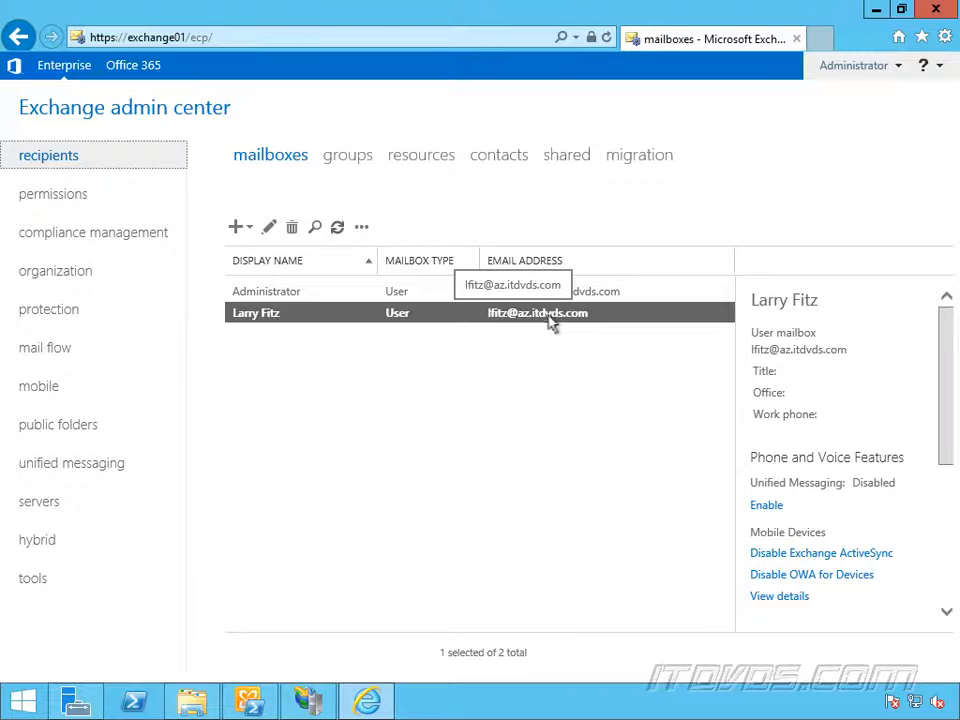
double_click(398, 318)
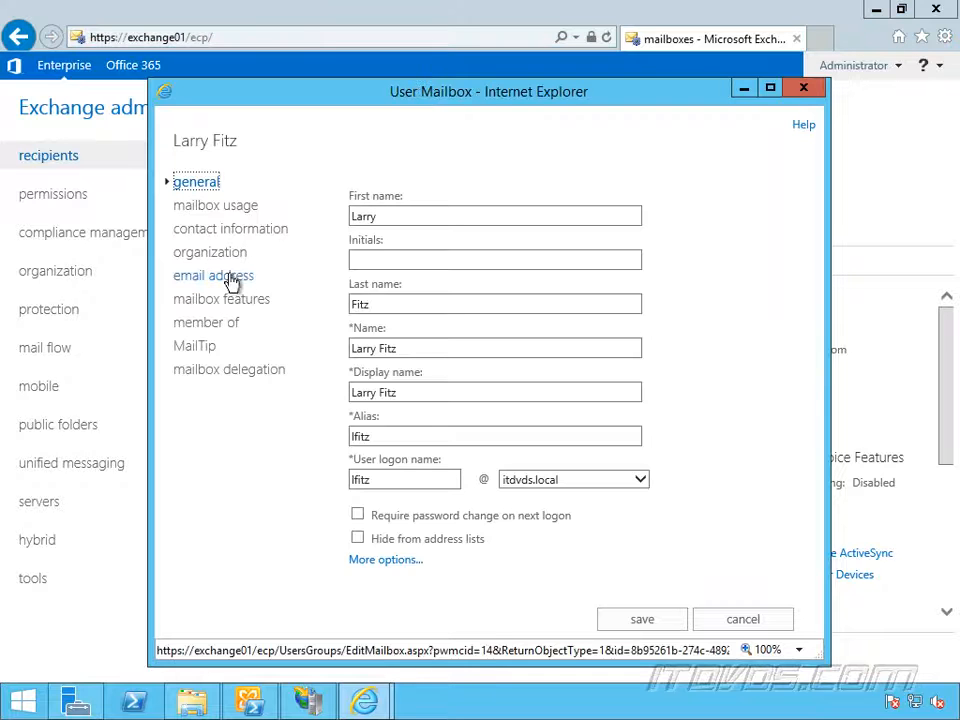
click(232, 277)
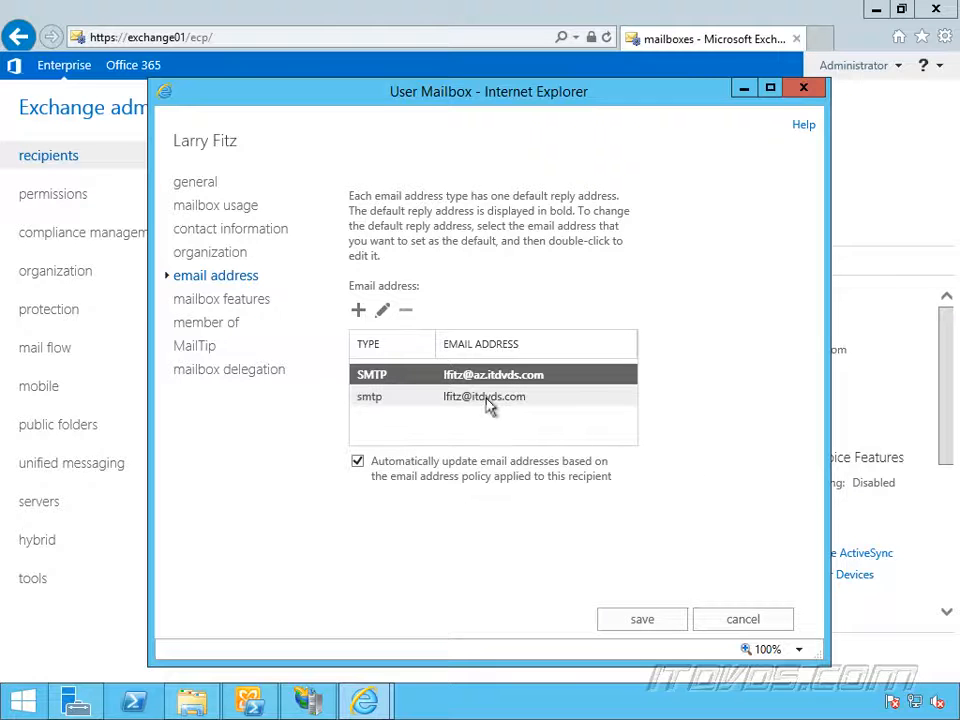
click(489, 400)
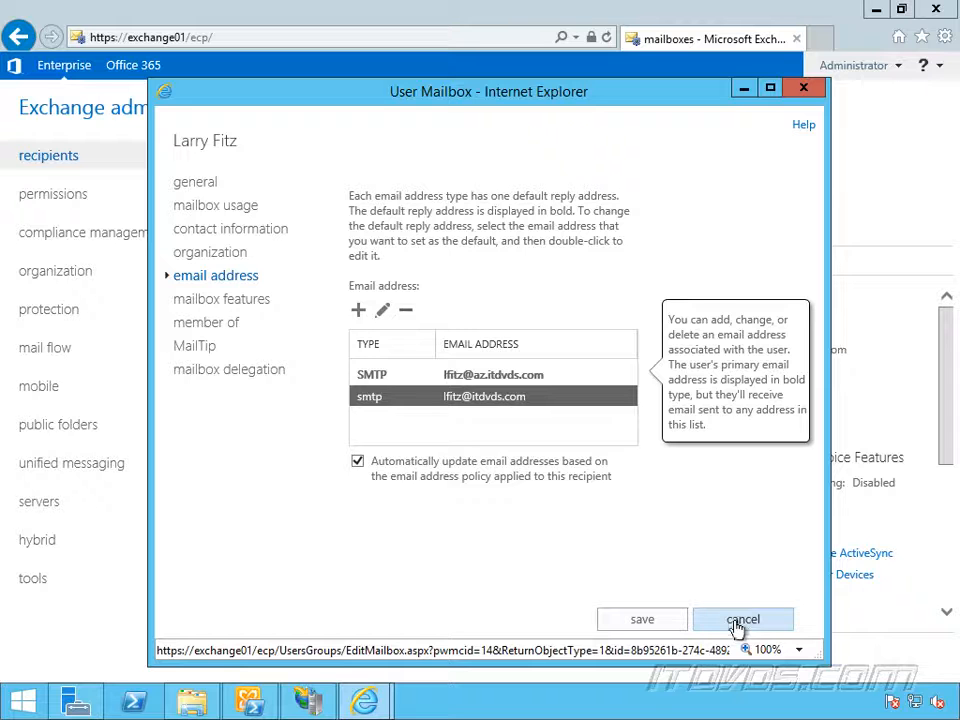
click(500, 380)
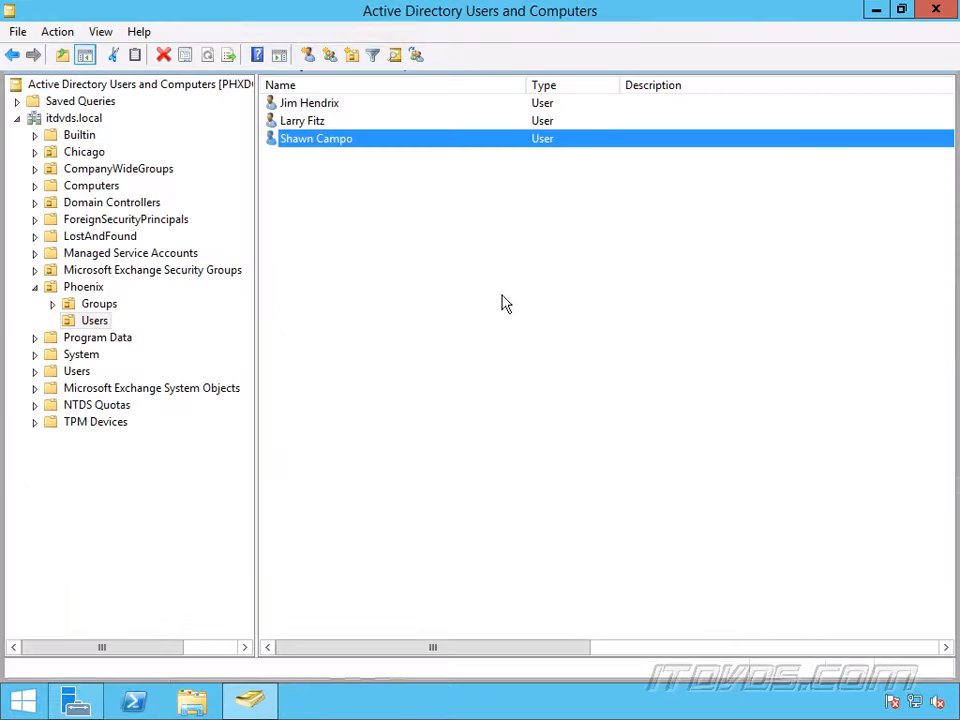
Check the state/province in the address properties of the last user listed in the Phoenix Users OU, and close them without changes.
double_click(343, 143)
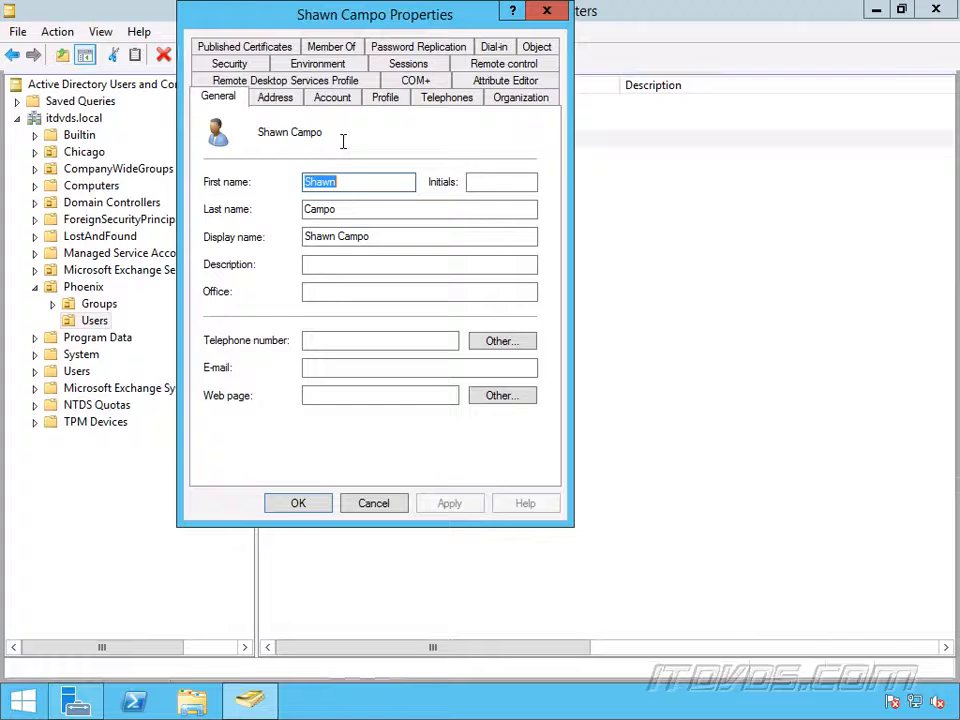
click(288, 100)
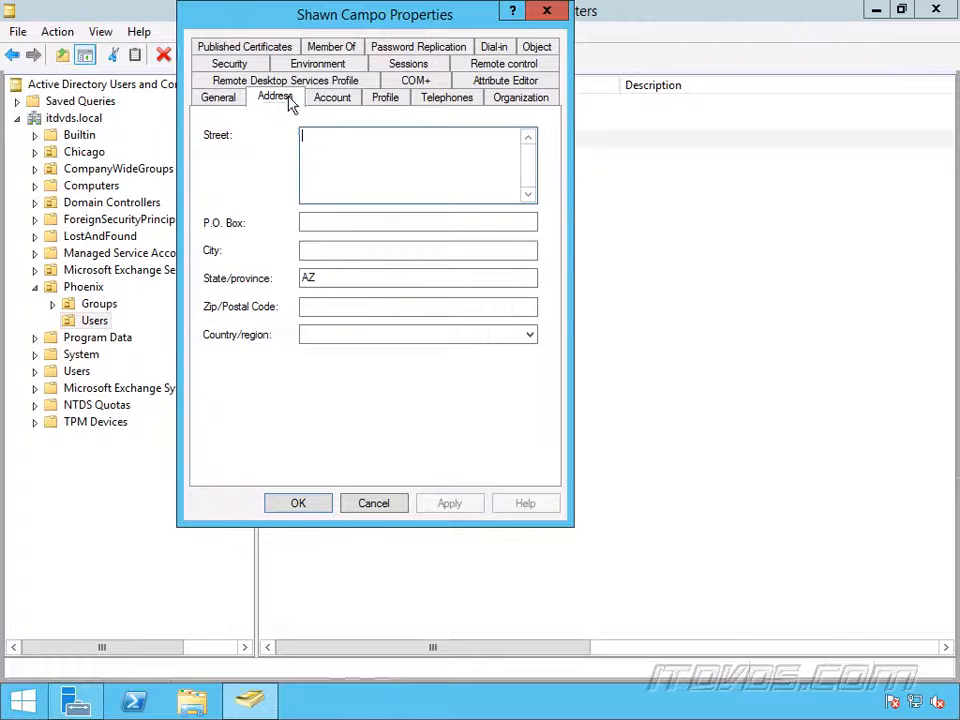
click(374, 503)
Back in the Exchange admin center, close the open mailbox without changes and create a user mailbox for the existing user in itdvds.local/Phoenix/Users.
click(534, 465)
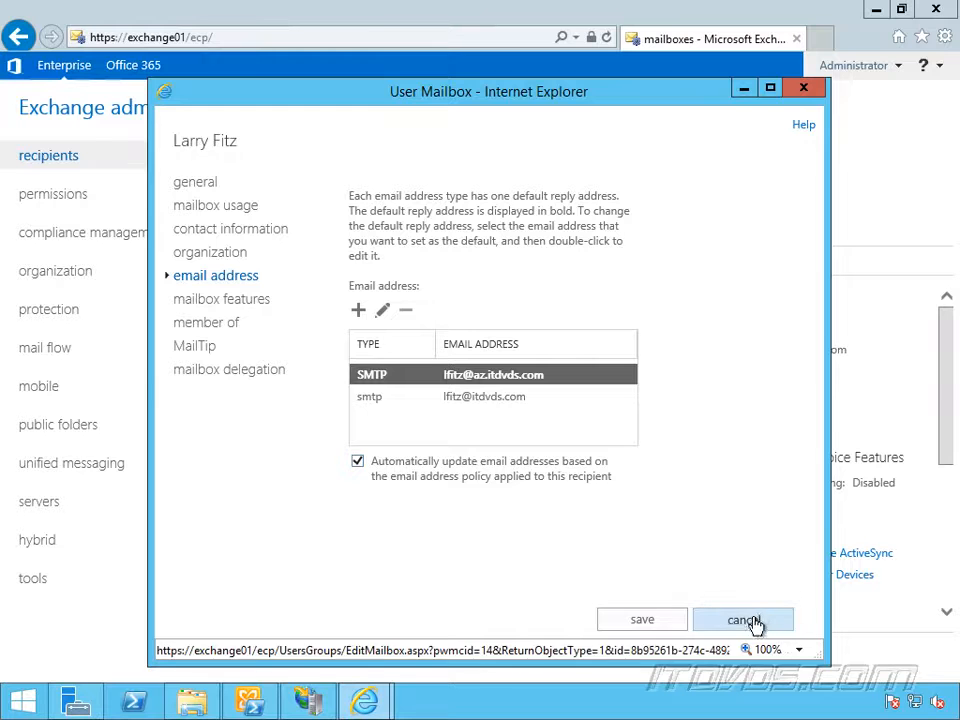
click(753, 623)
click(236, 227)
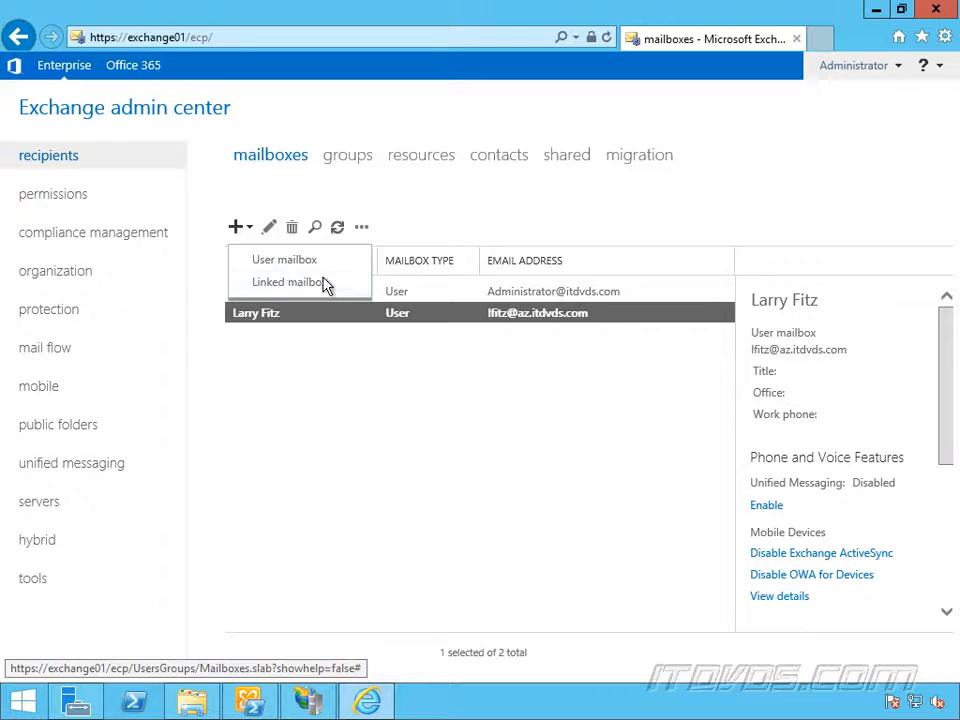
click(294, 260)
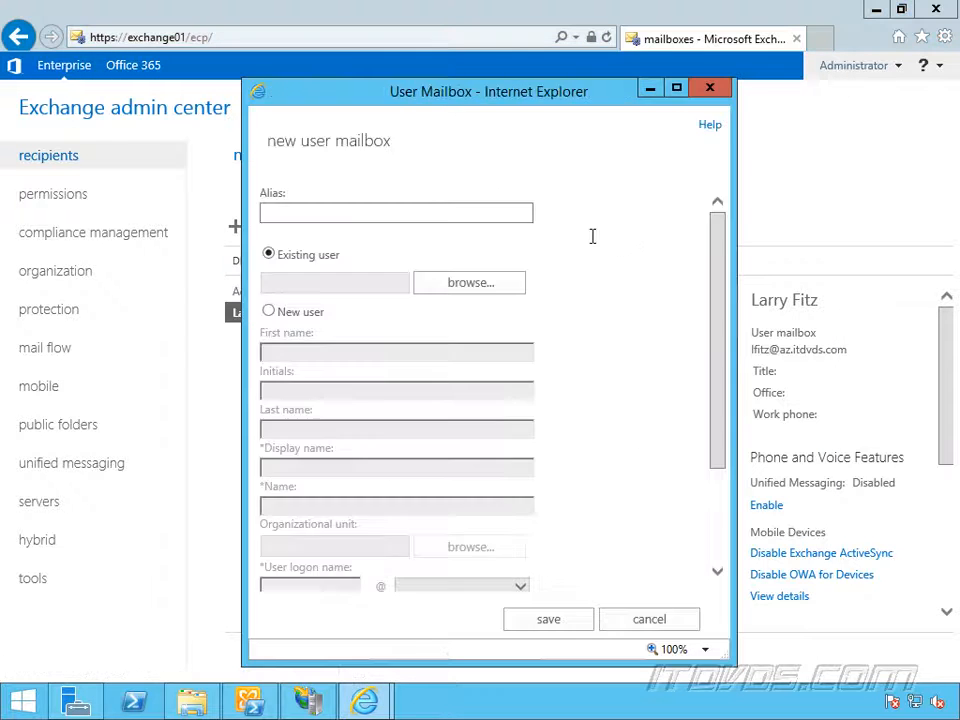
click(504, 283)
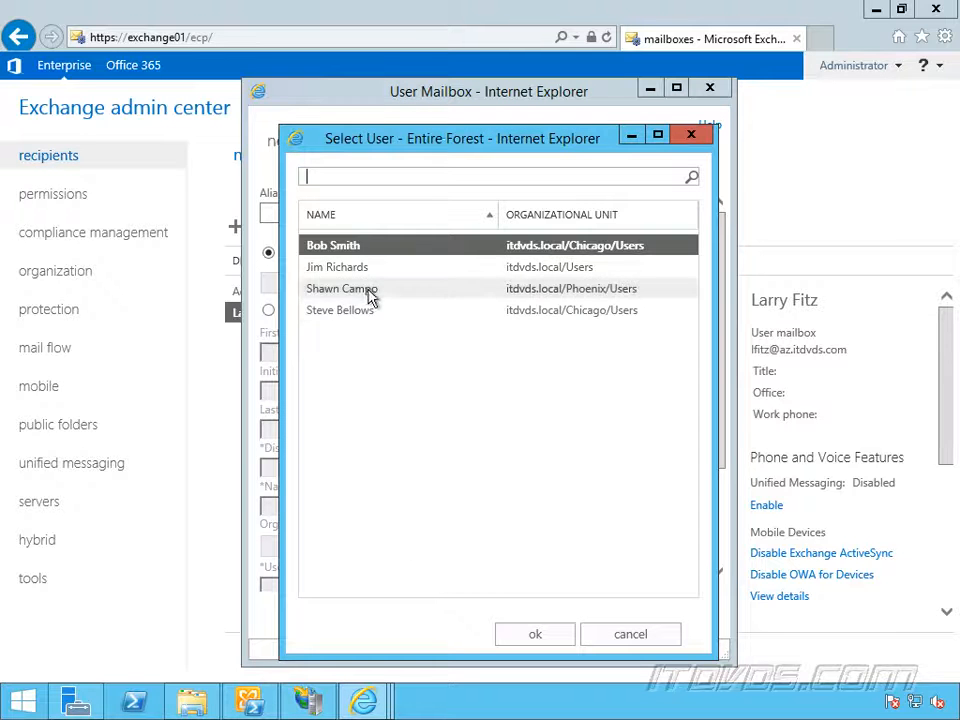
double_click(370, 291)
click(566, 627)
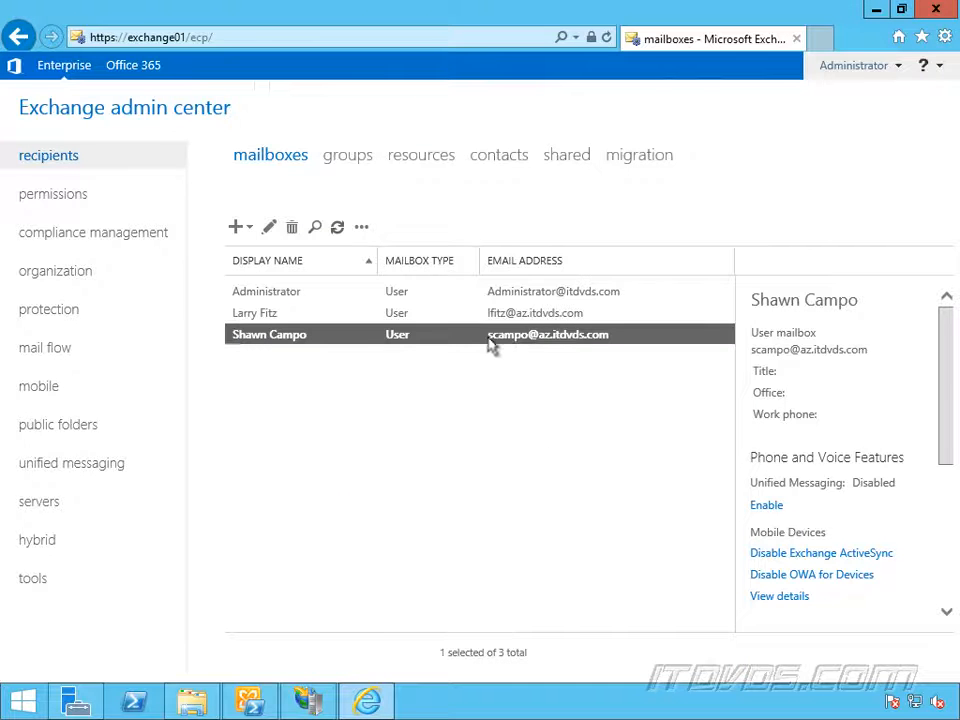
Open the new Phoenix user's mailbox and examine its assigned email addresses.
double_click(492, 345)
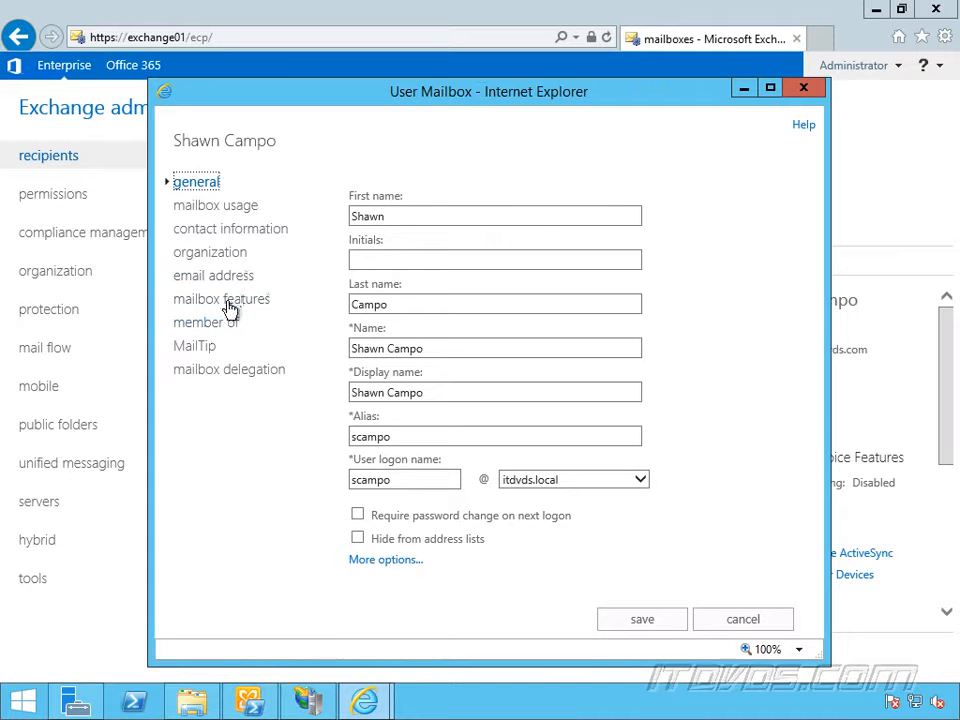
click(229, 277)
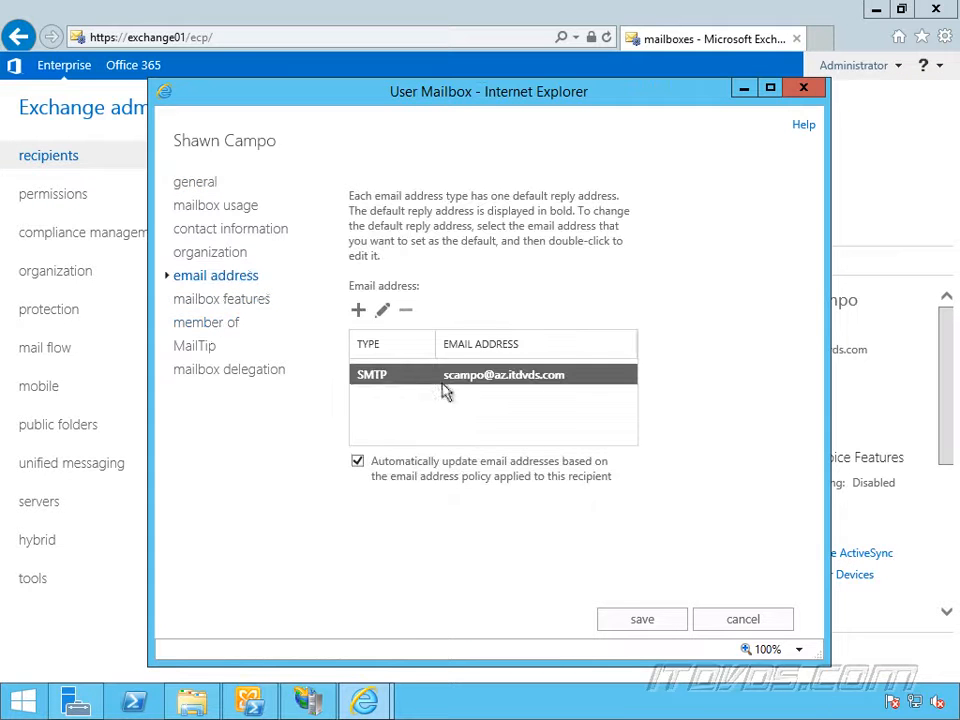